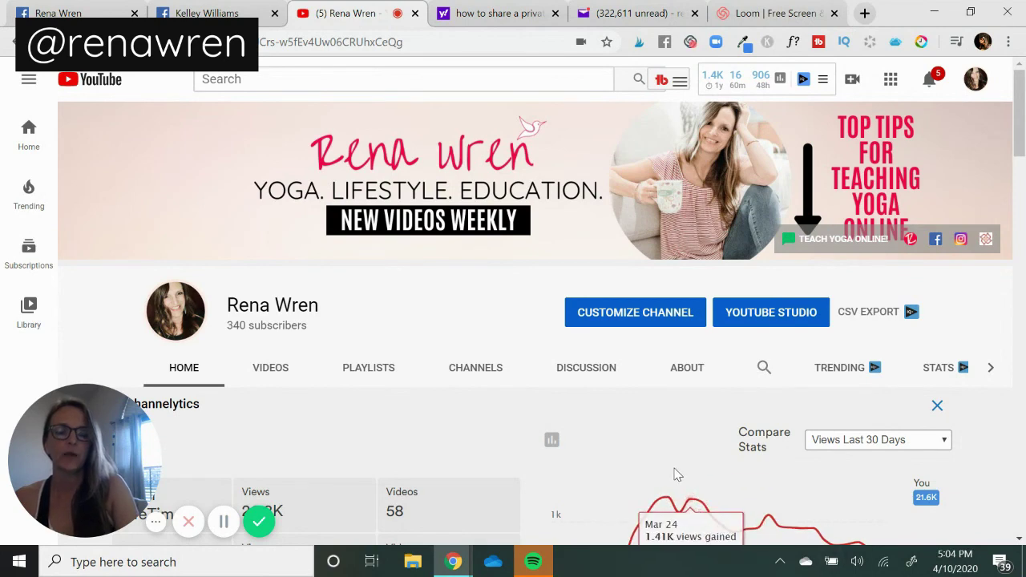
Open the channel in YouTube Studio and go to its list of uploaded videos.
left_click(769, 324)
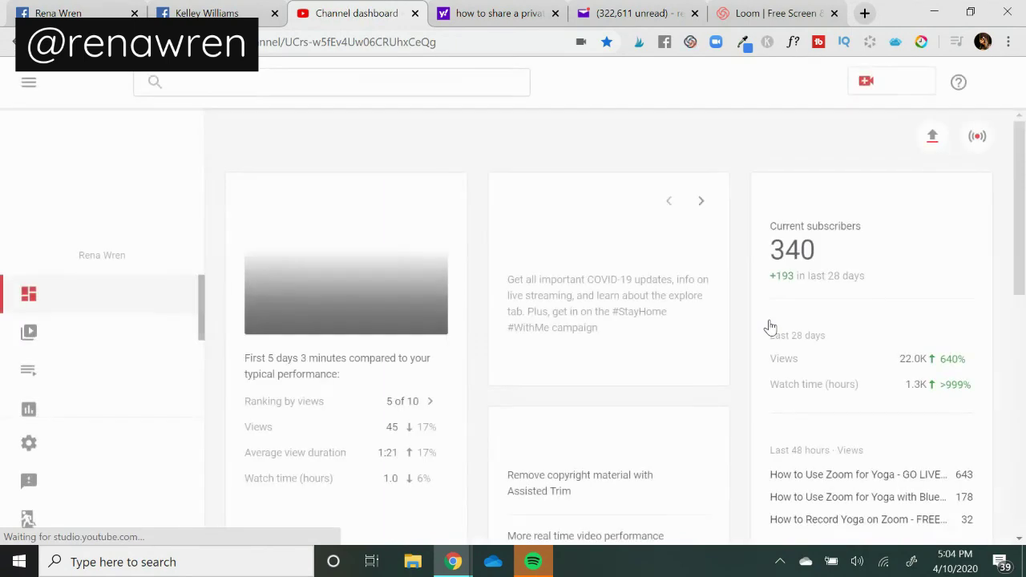
scroll(389, 437, "down", 3)
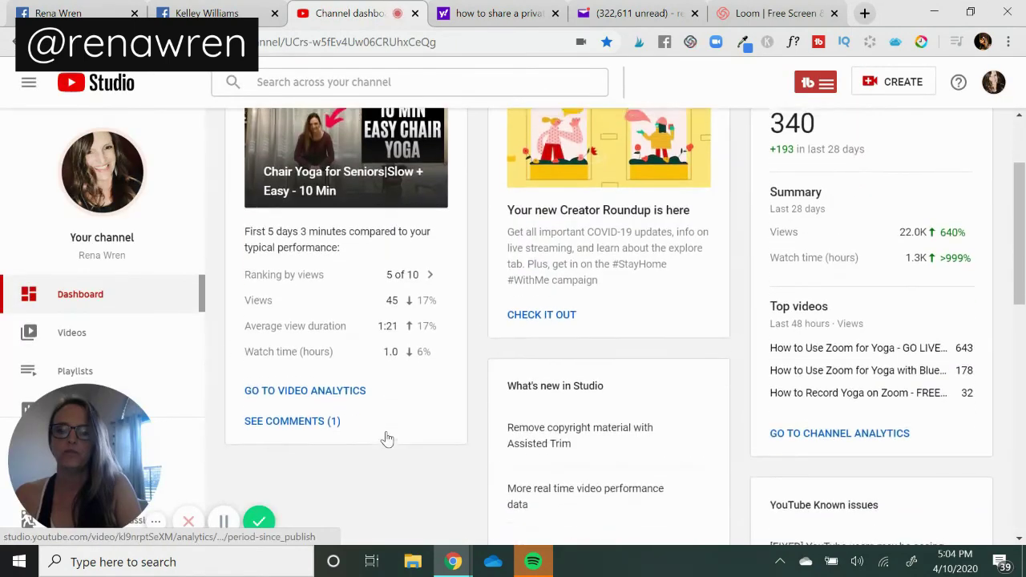
scroll(389, 437, "up", 1)
left_click(86, 349)
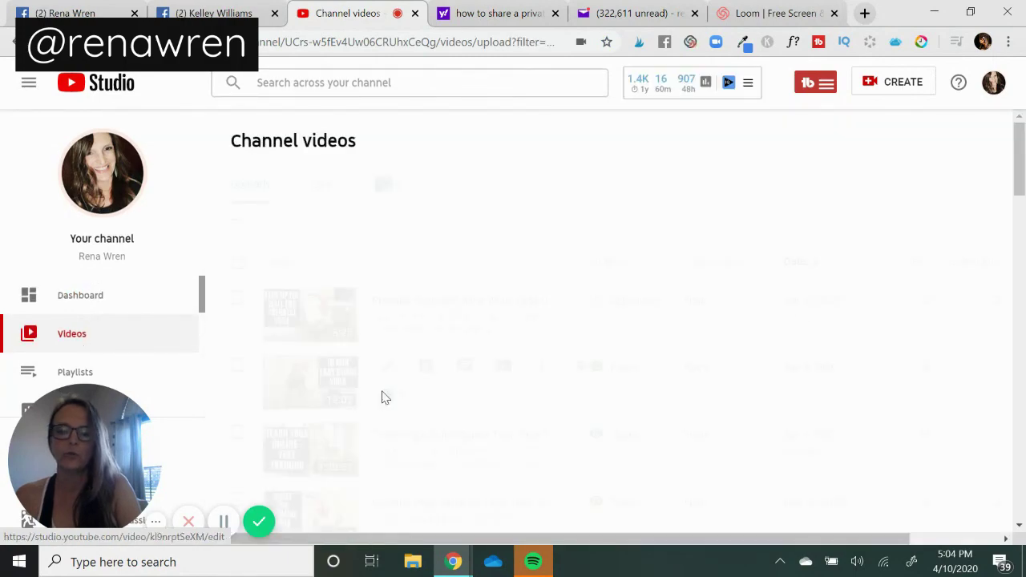
scroll(382, 396, "down", 2)
scroll(382, 396, "down", 6)
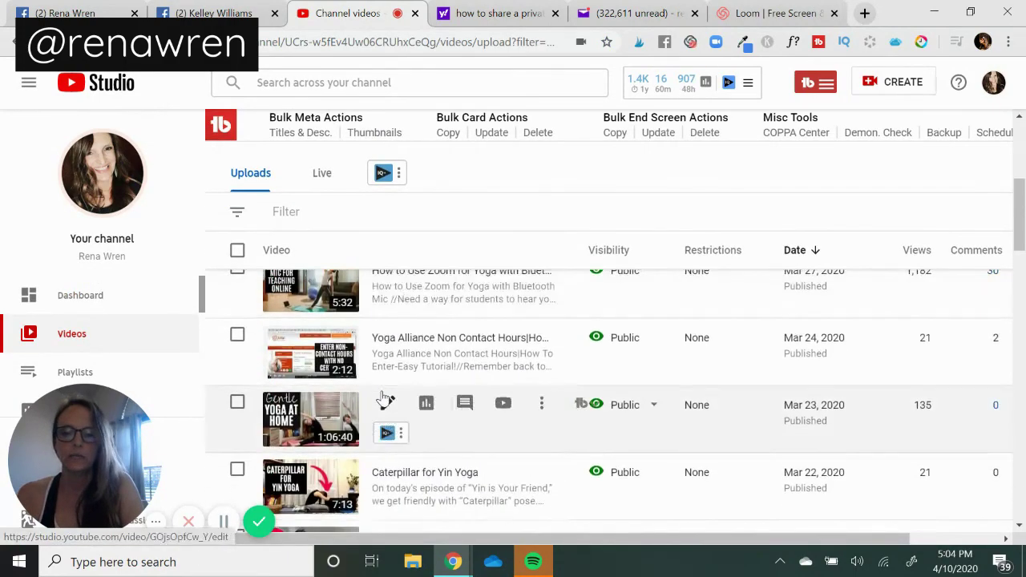
scroll(382, 396, "down", 6)
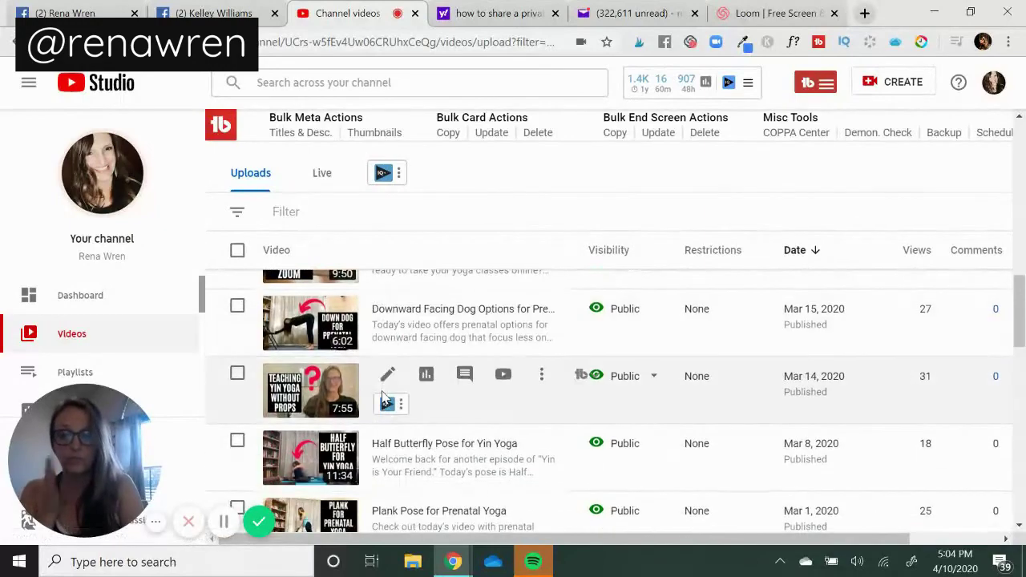
scroll(382, 396, "down", 7)
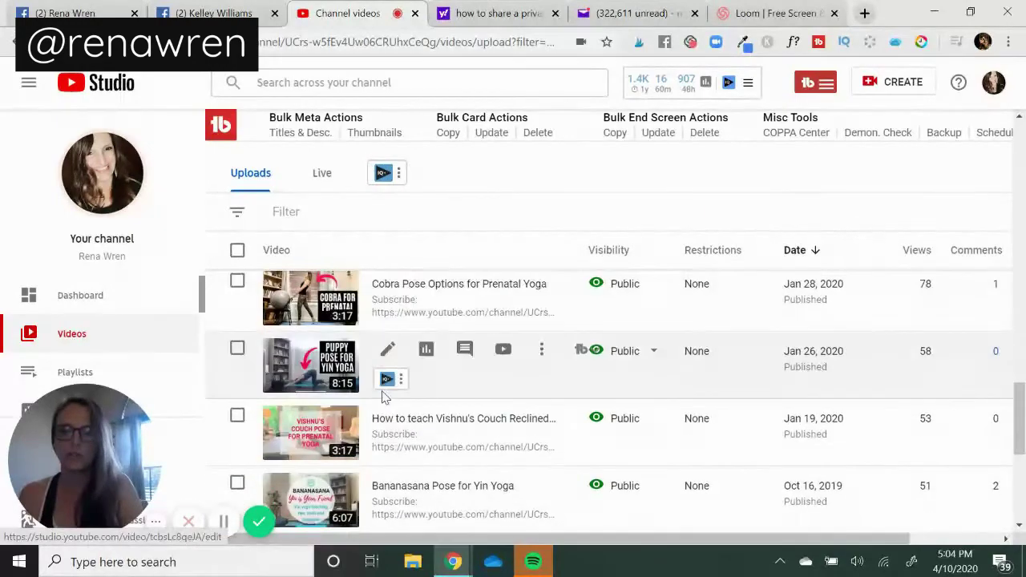
scroll(382, 396, "down", 3)
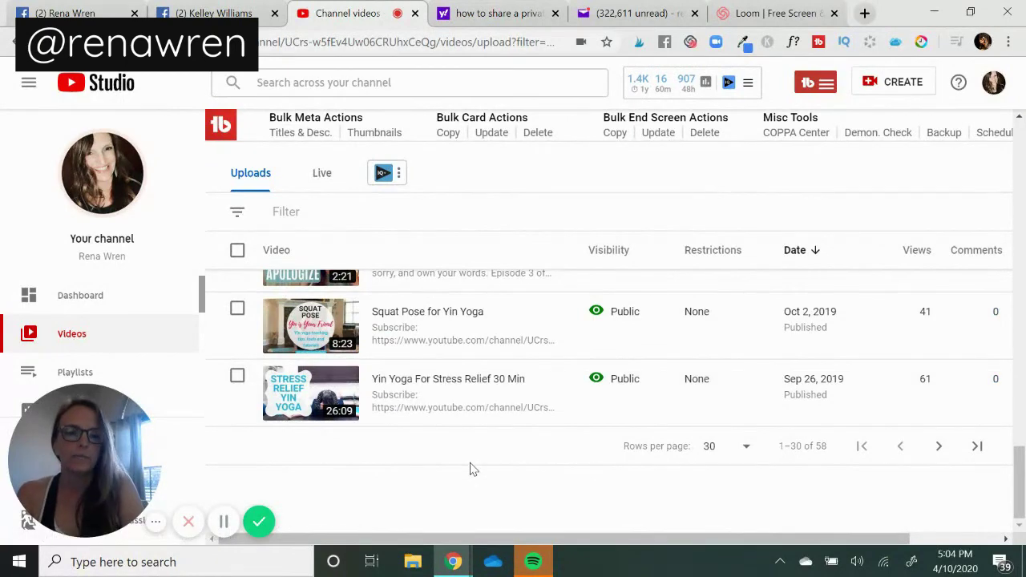
Show 50 rows per page and scroll to the private Jun 18, 2019 video.
left_click(745, 448)
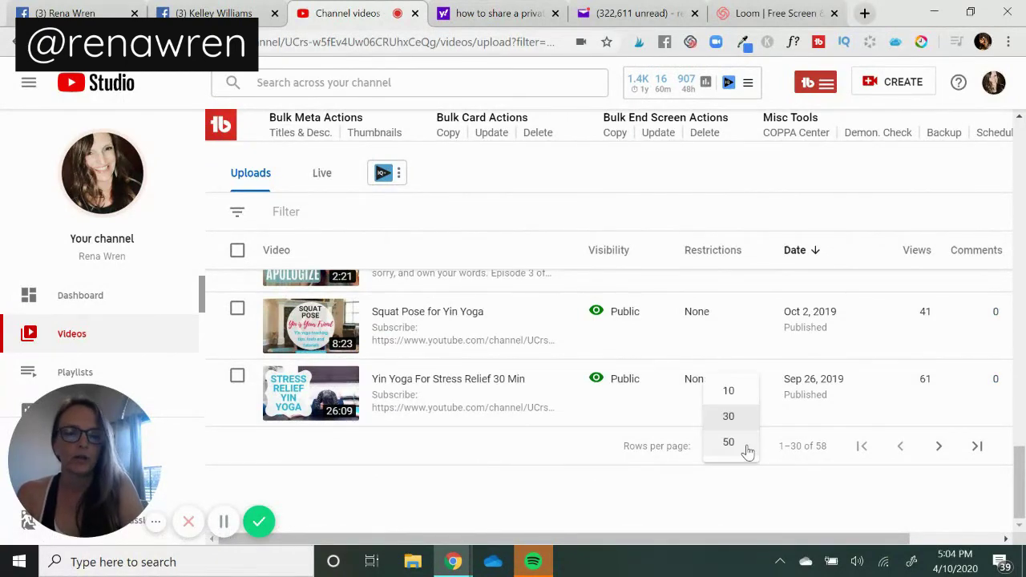
left_click(728, 442)
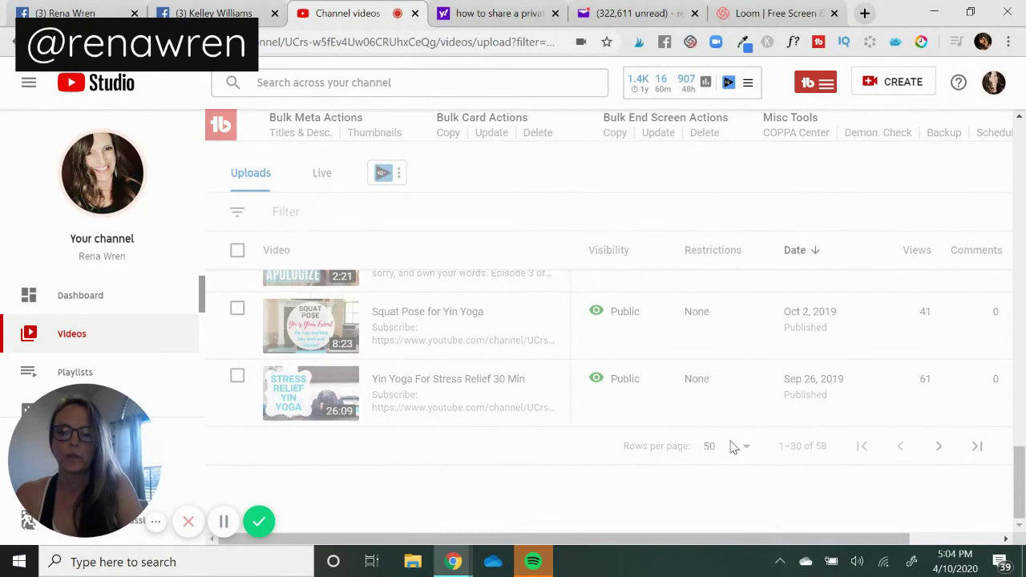
scroll(511, 471, "down", 3)
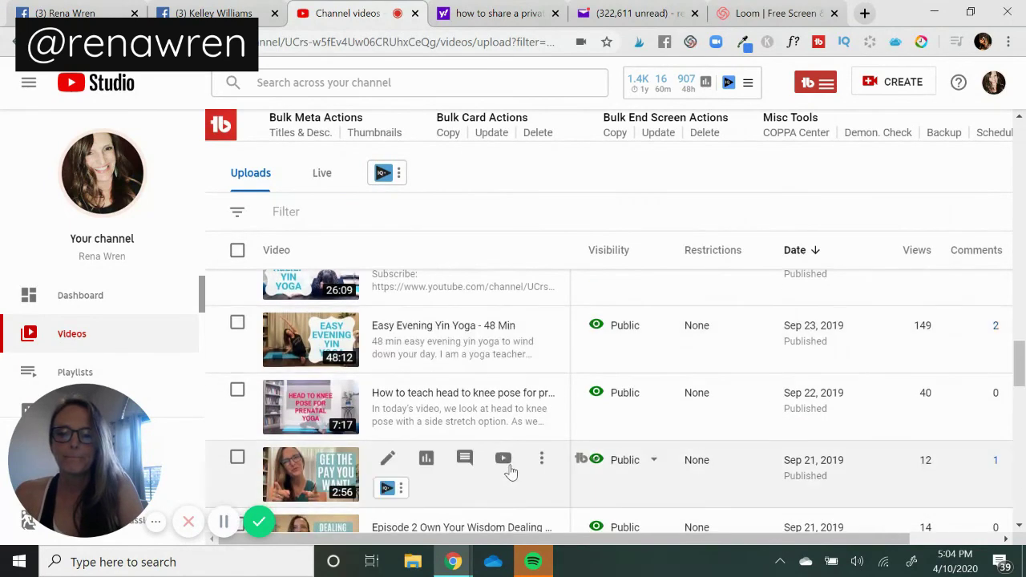
scroll(511, 471, "down", 5)
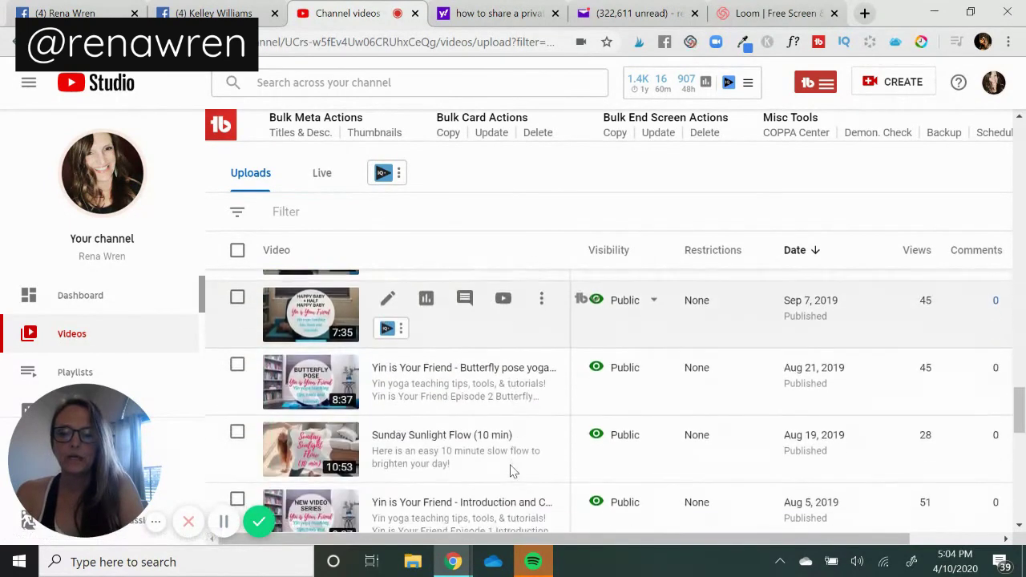
scroll(512, 469, "down", 2)
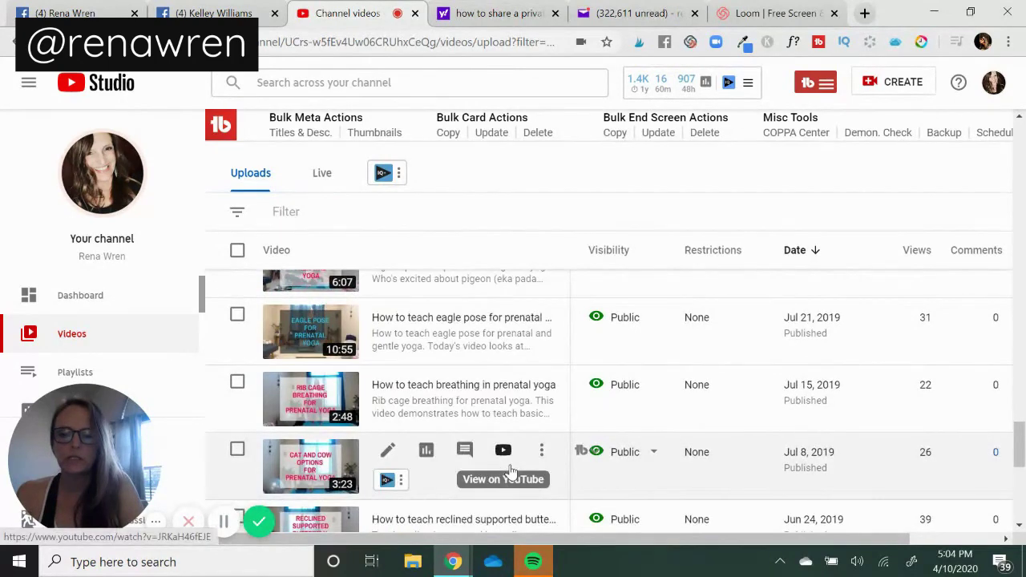
scroll(511, 467, "down", 1)
scroll(510, 469, "down", 2)
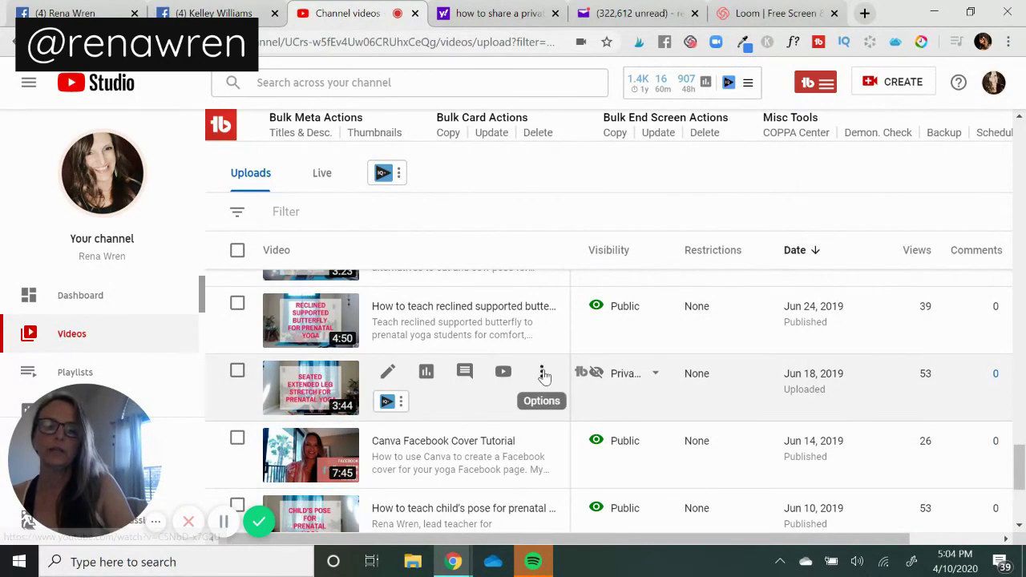
left_click(542, 374)
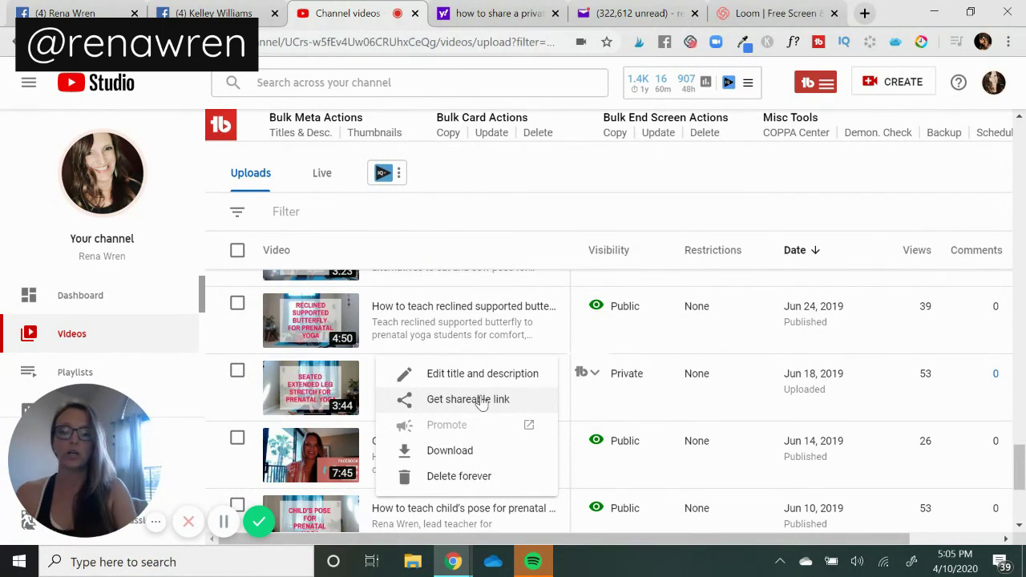
left_click(541, 183)
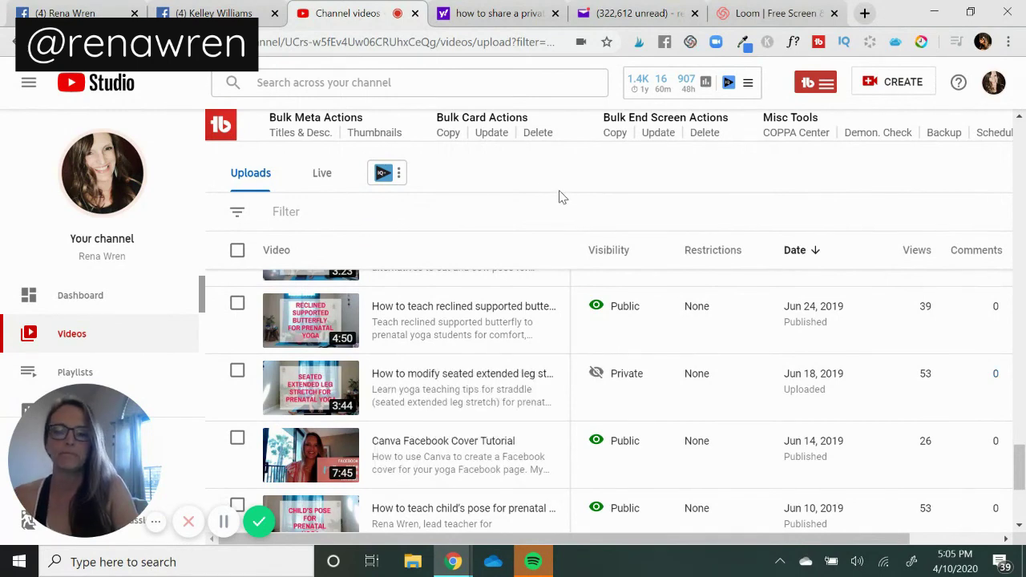
Open the details page of the private Jun 18, 2019 seated extended leg stretch video.
scroll(561, 197, "up", 12)
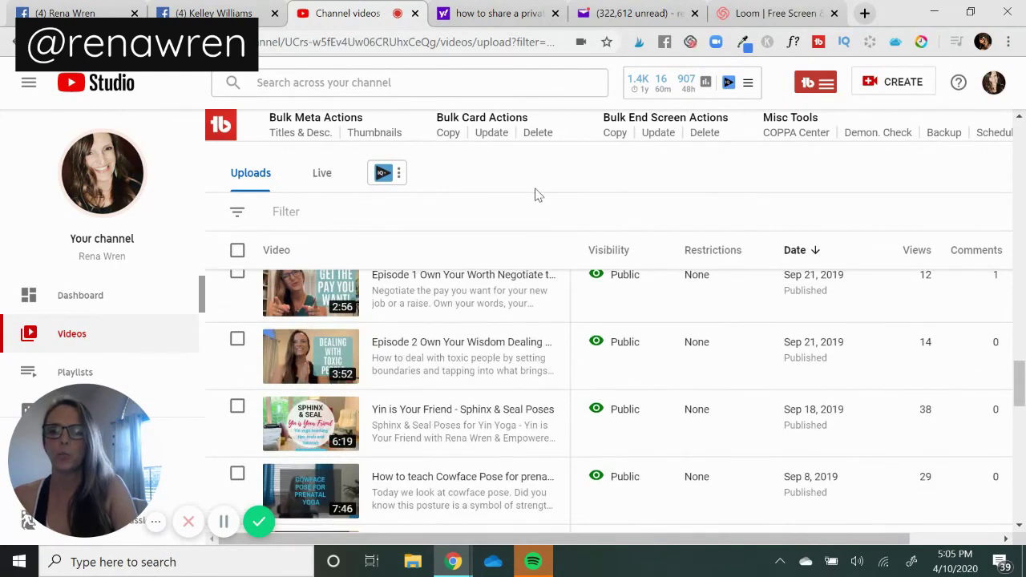
scroll(535, 195, "down", 5)
scroll(537, 194, "down", 3)
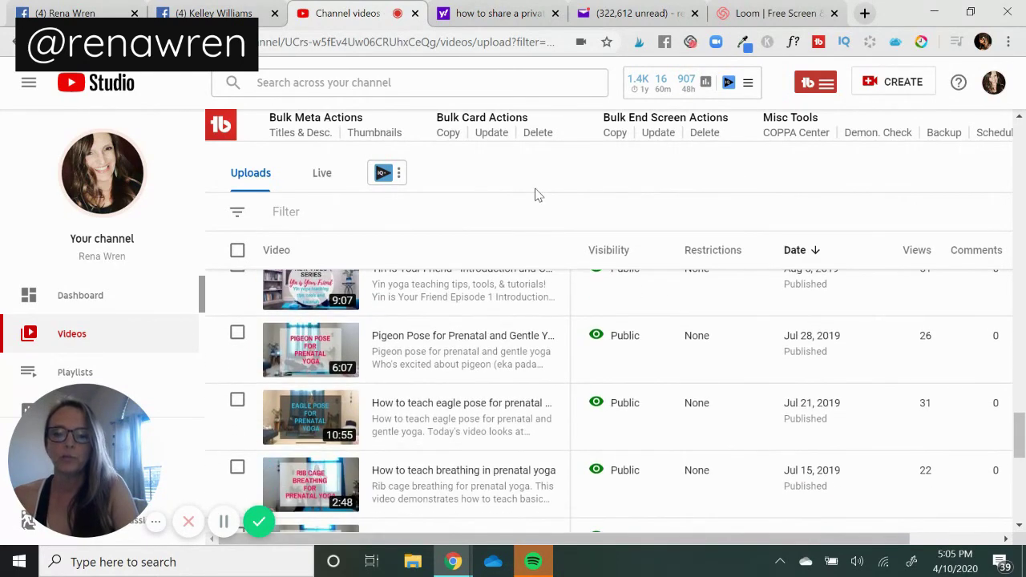
scroll(537, 195, "down", 3)
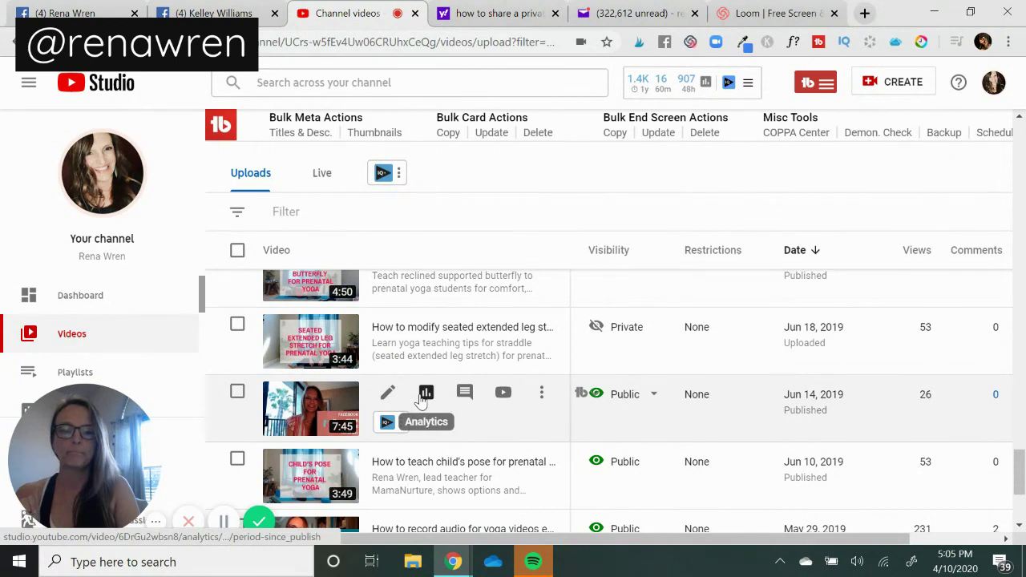
left_click(334, 329)
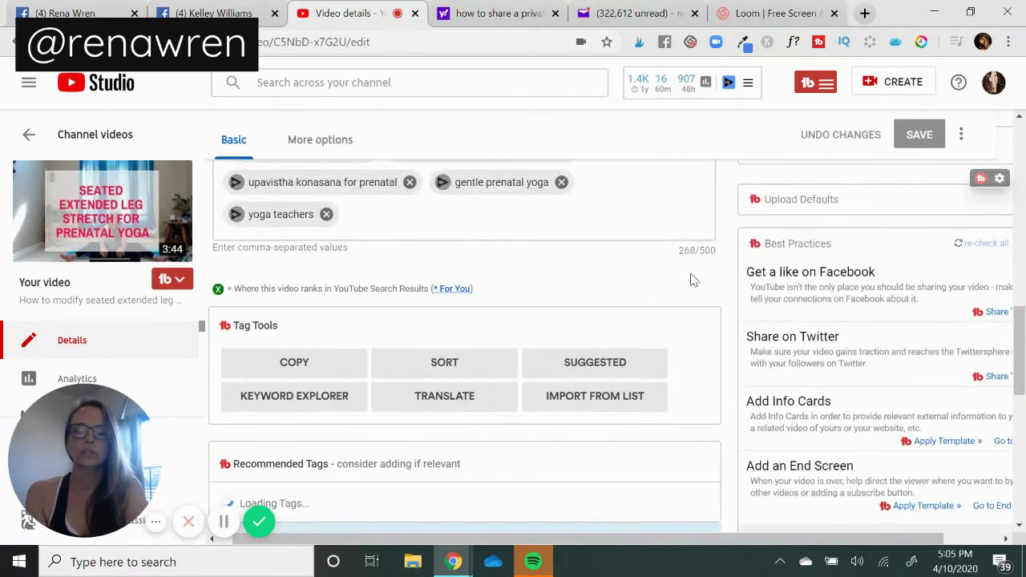
scroll(693, 280, "up", 1)
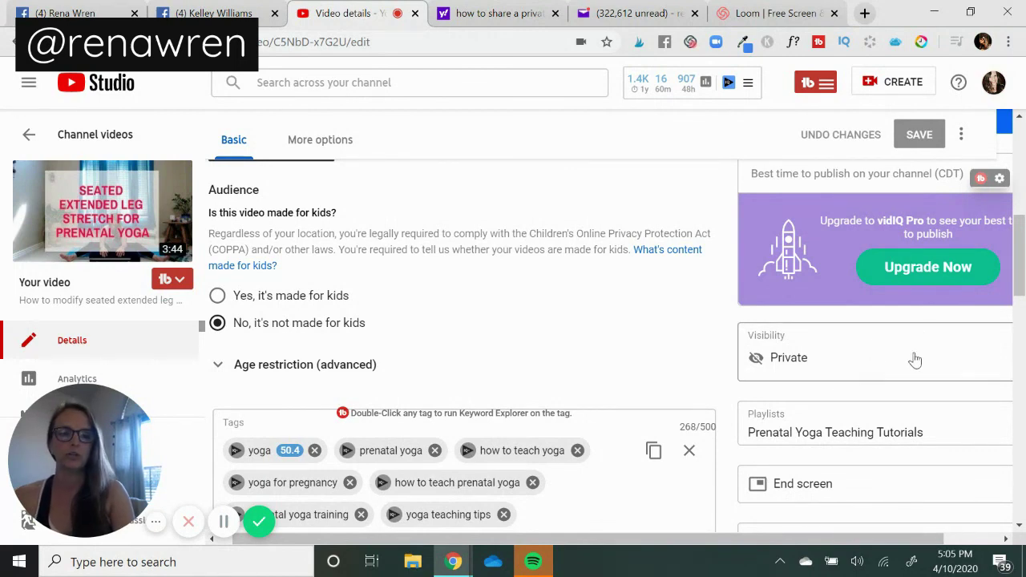
scroll(922, 359, "right", 2)
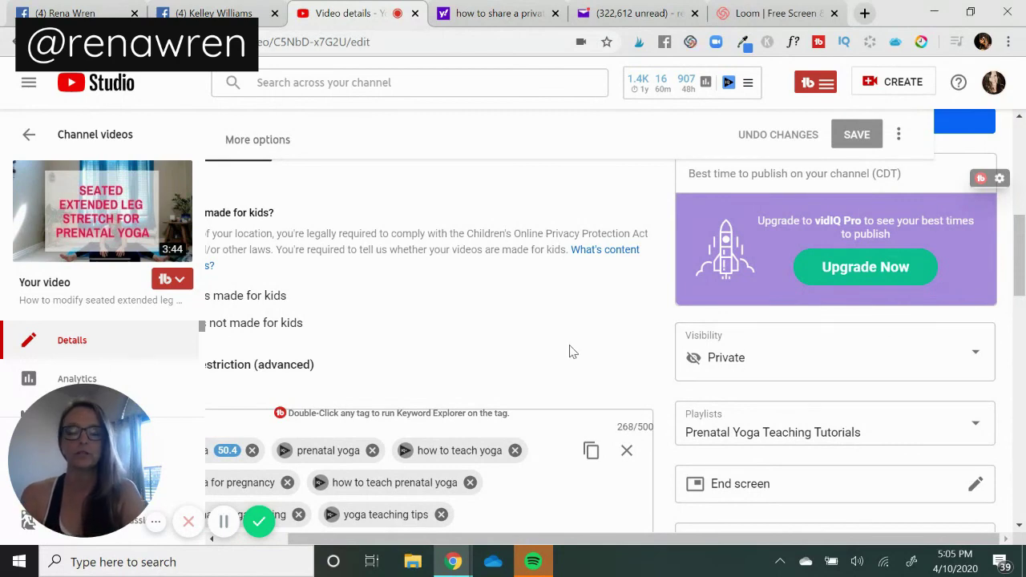
scroll(573, 352, "up", 3)
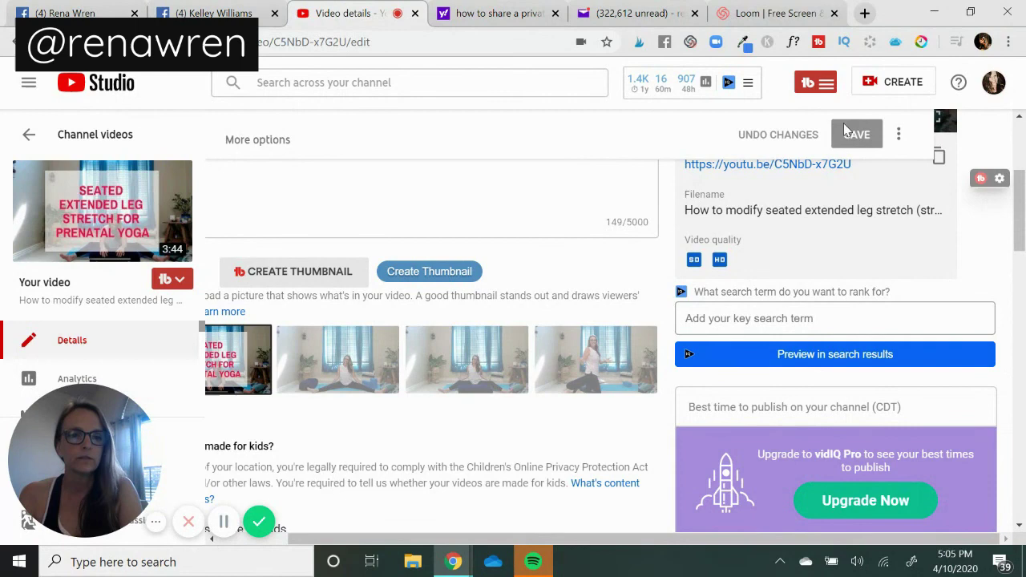
Choose Share privately from the video's Options menu beside Save.
left_click(899, 138)
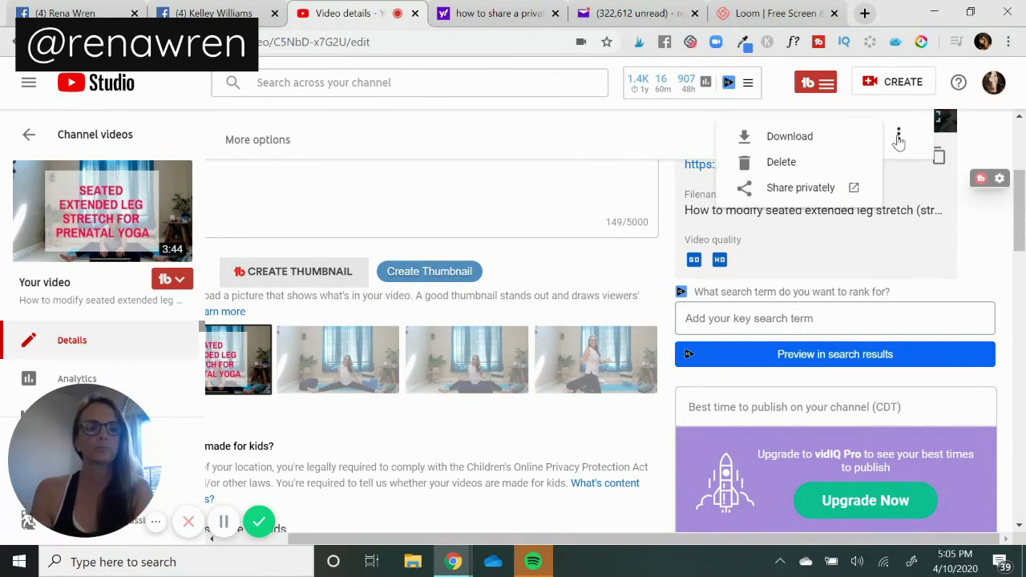
left_click(790, 191)
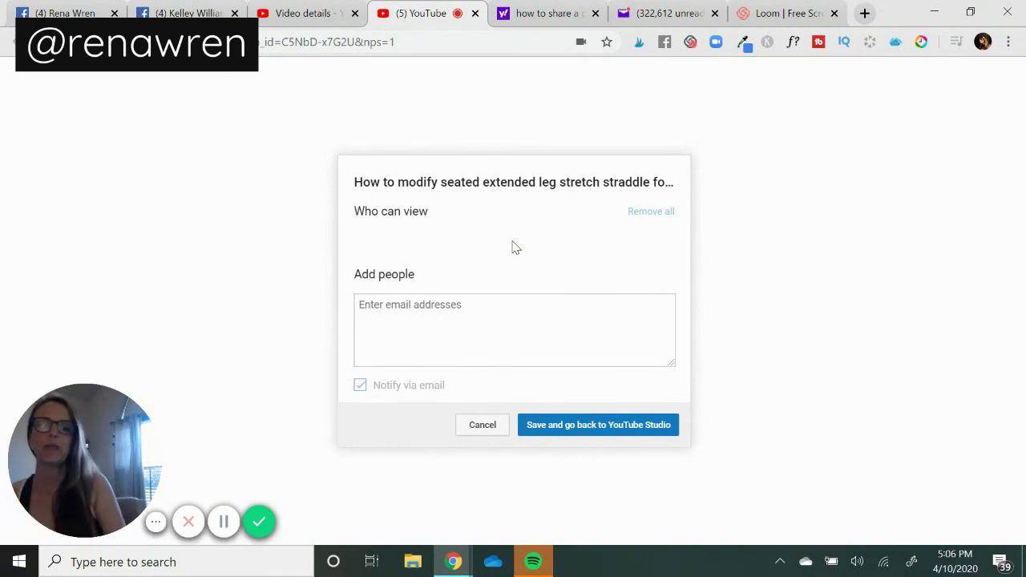
left_click(422, 312)
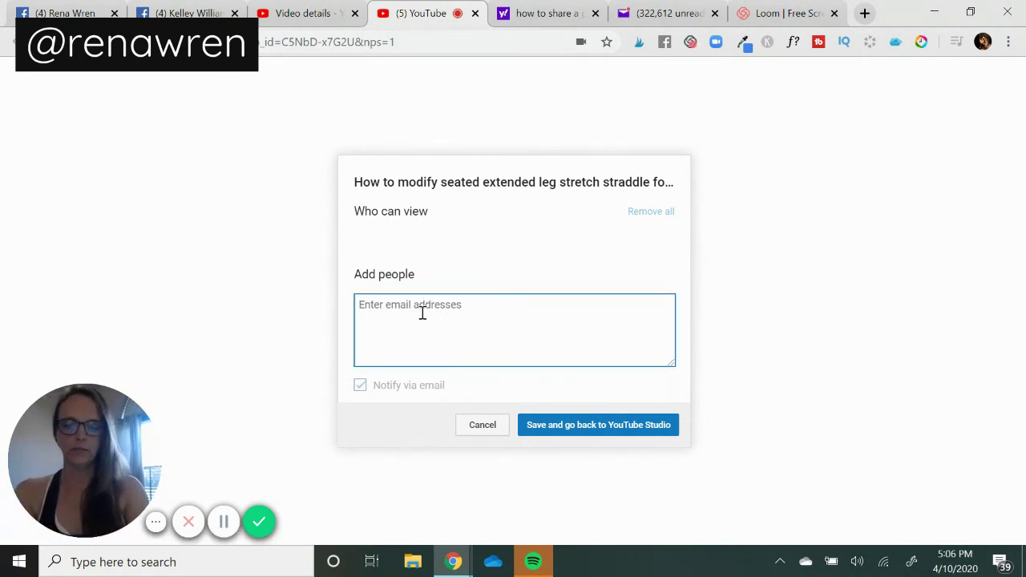
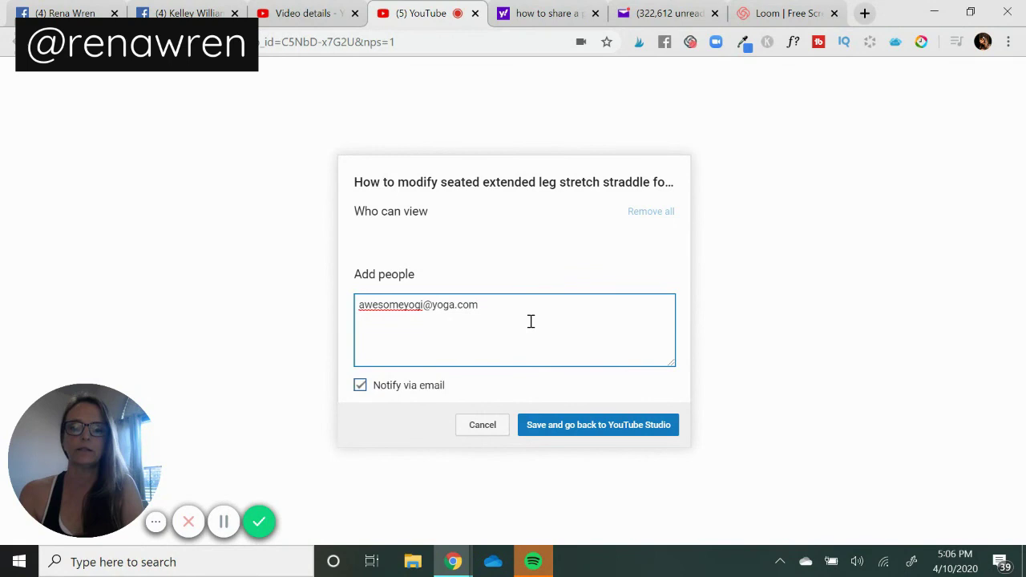
left_click_drag(499, 310, 335, 315)
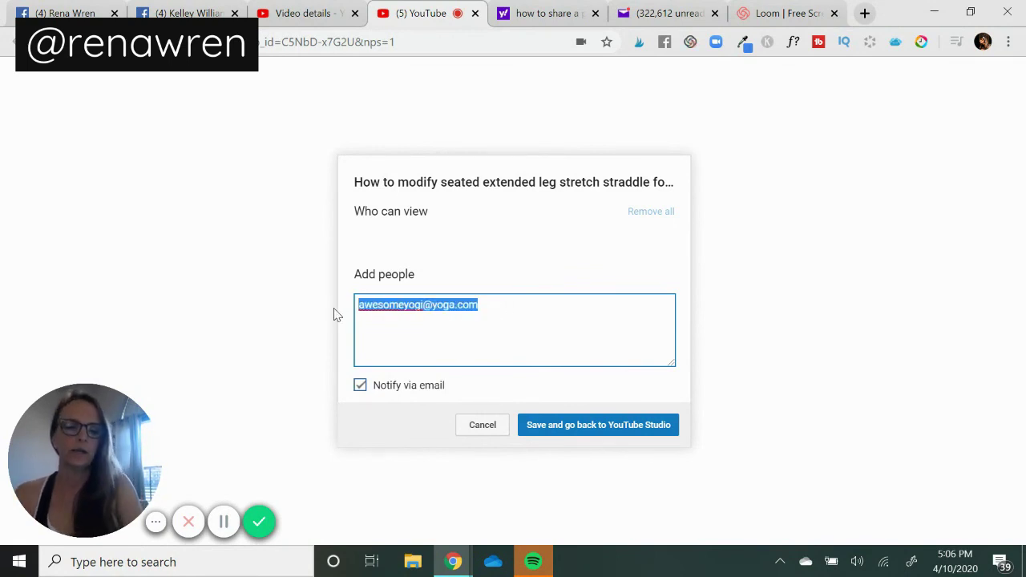
key("BackSpace")
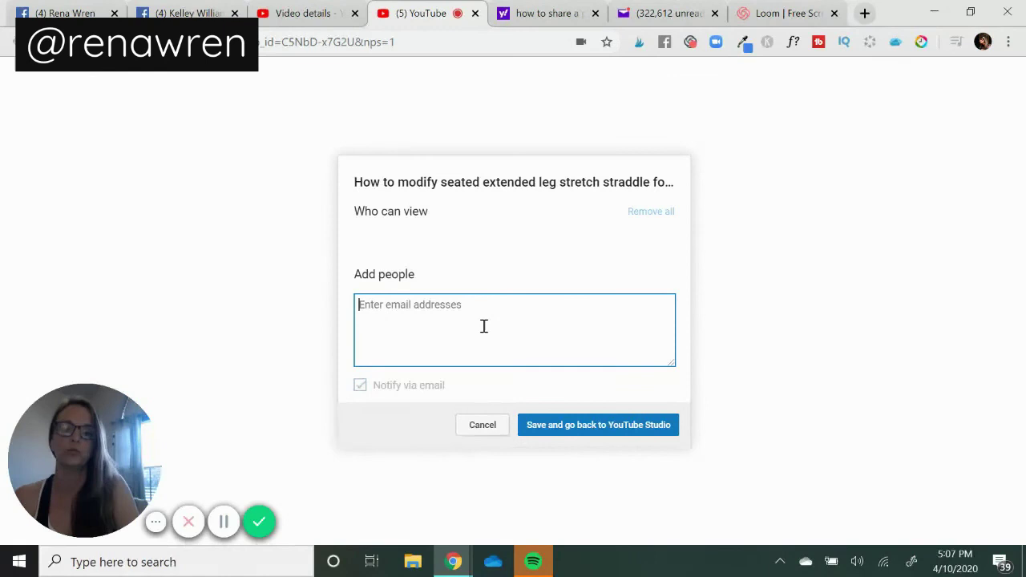
Save the private sharing settings and go back to YouTube Studio.
left_click(589, 431)
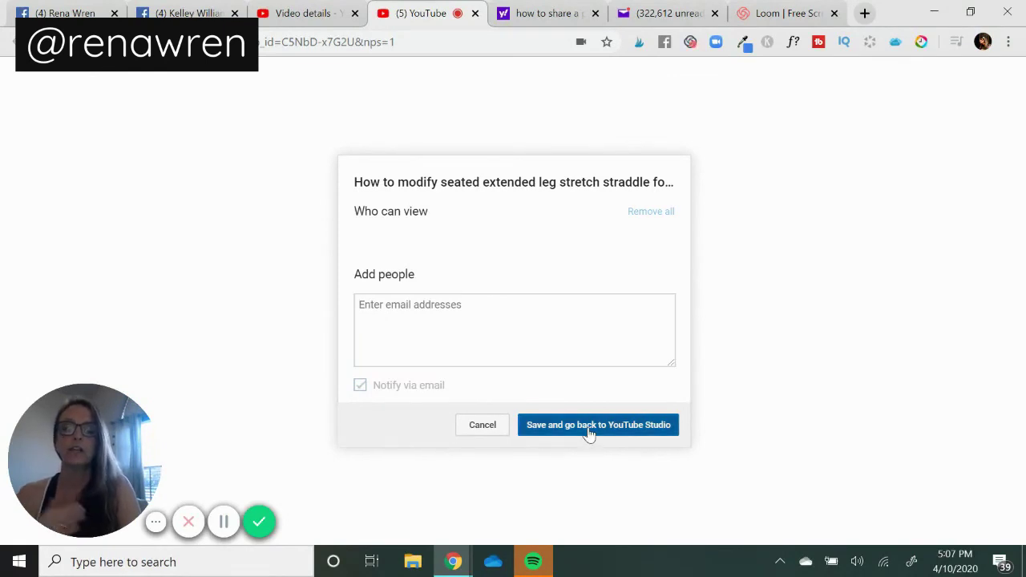